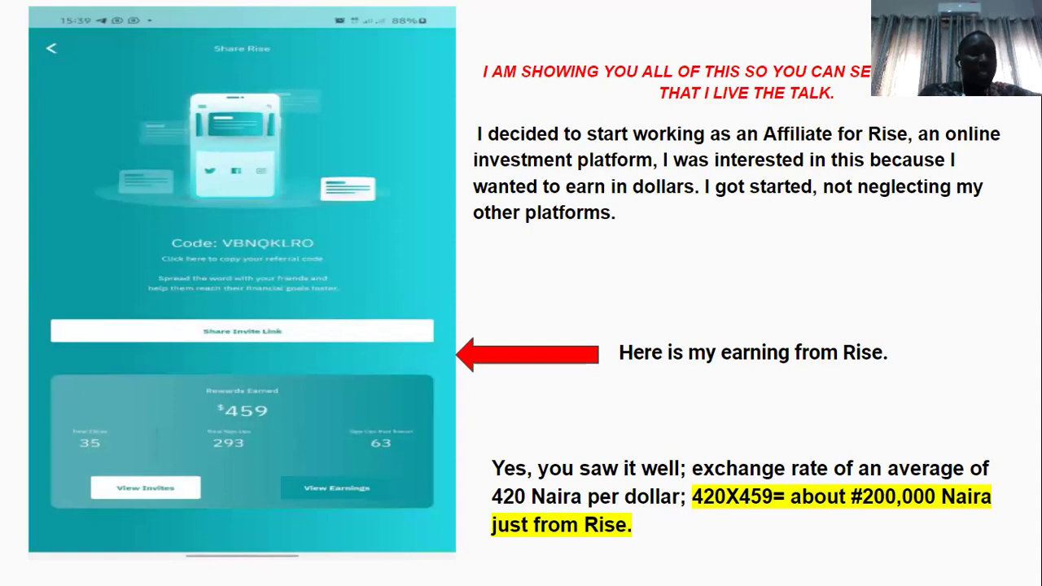
Step: Present the slides after the Rise earnings and end the slideshow on the Expertnaire sale email slide
key("Right")
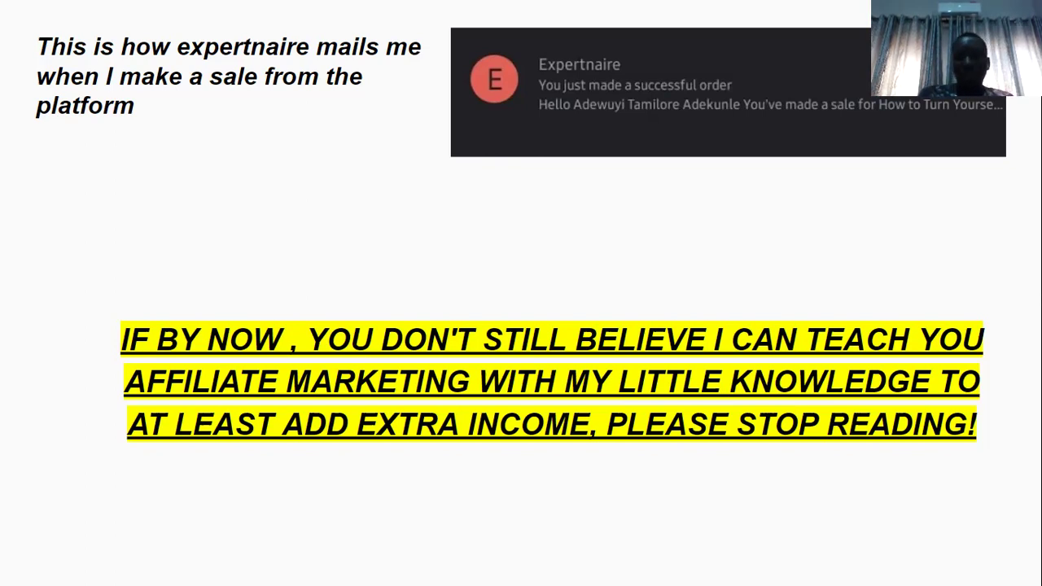
key("Right")
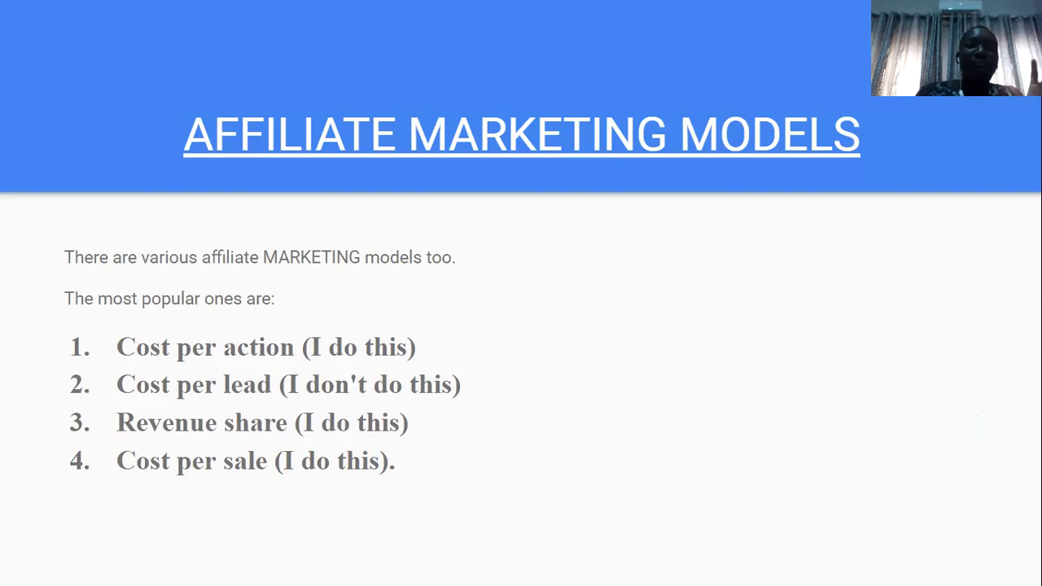
key("Right")
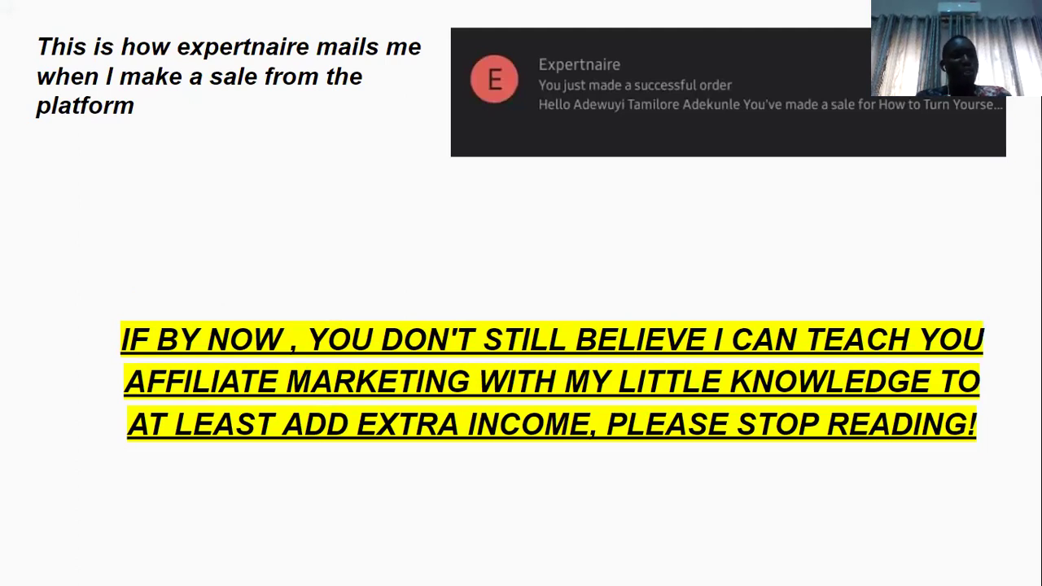
key("Escape")
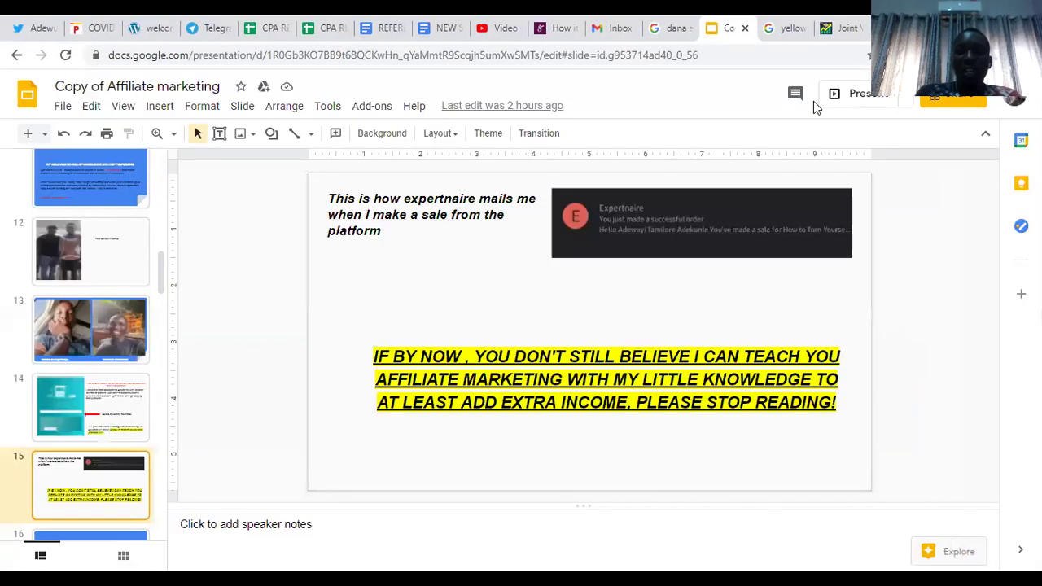
Step: Switch to the JVmarketplace affiliate dashboard and highlight the total revenue figure in Today's Affiliate Snapshot
left_click(838, 25)
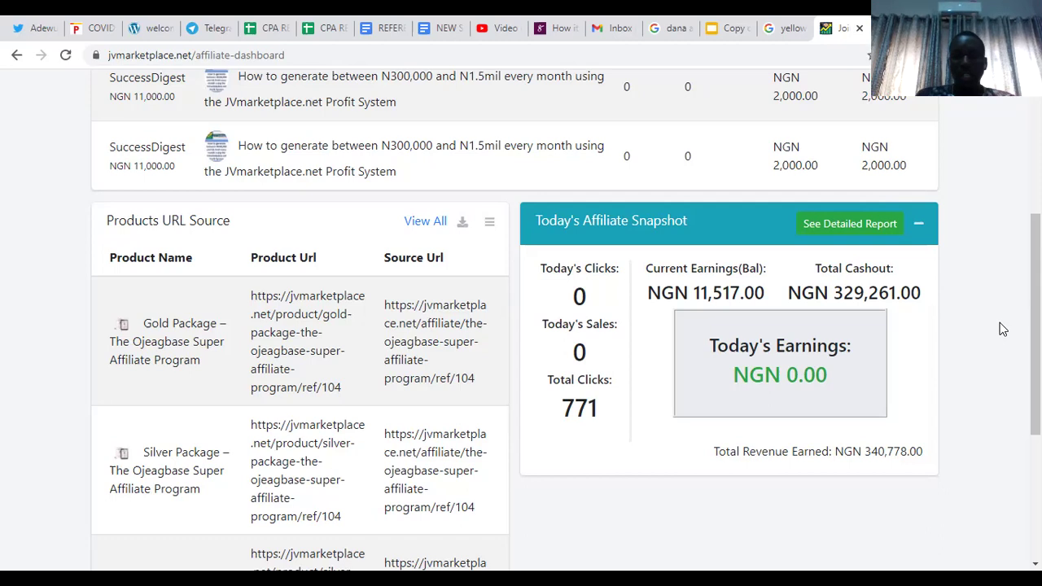
scroll(1003, 329, "down", 2)
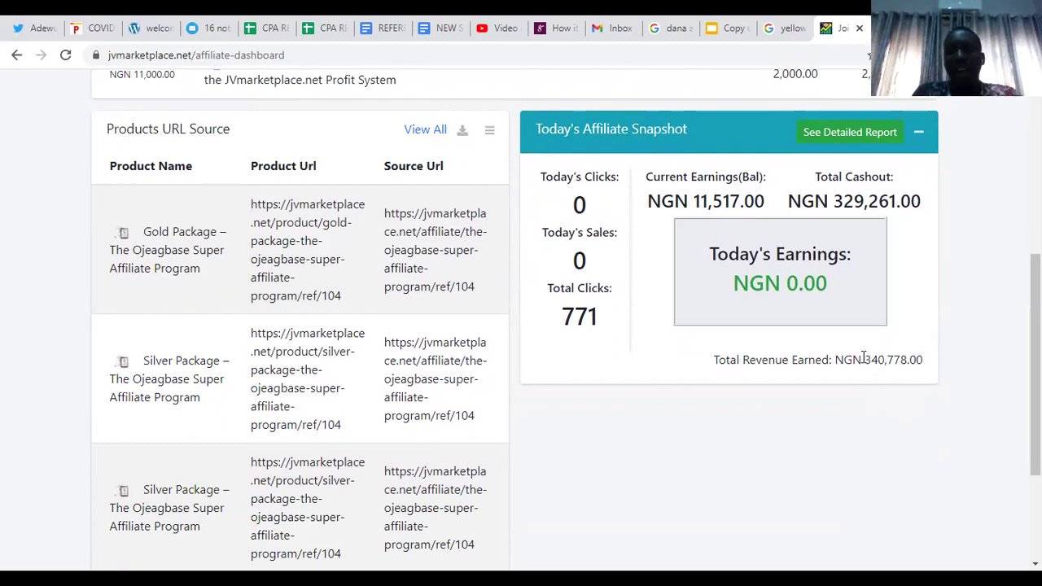
left_click_drag(867, 364, 924, 364)
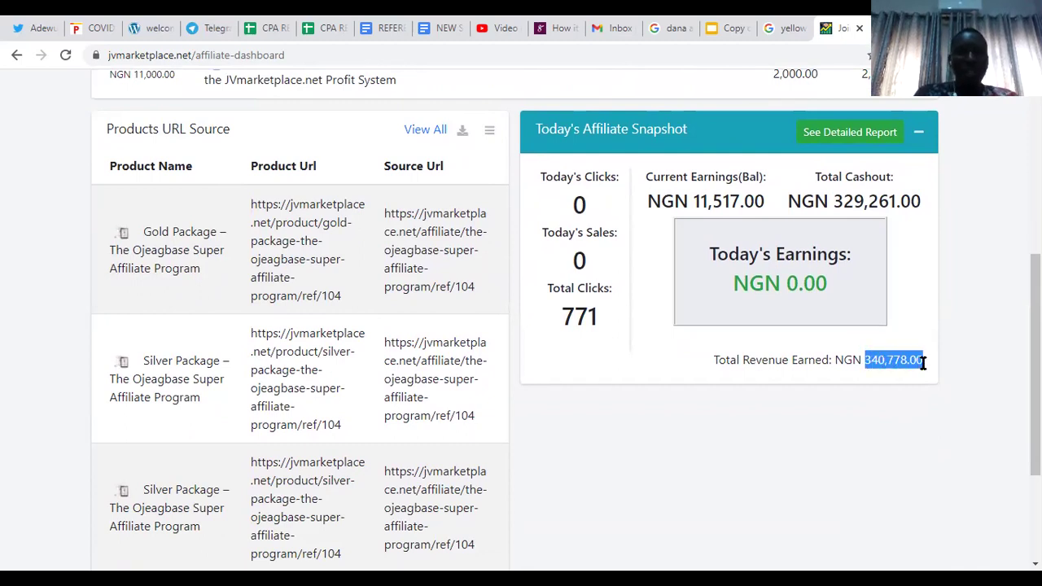
left_click(960, 342)
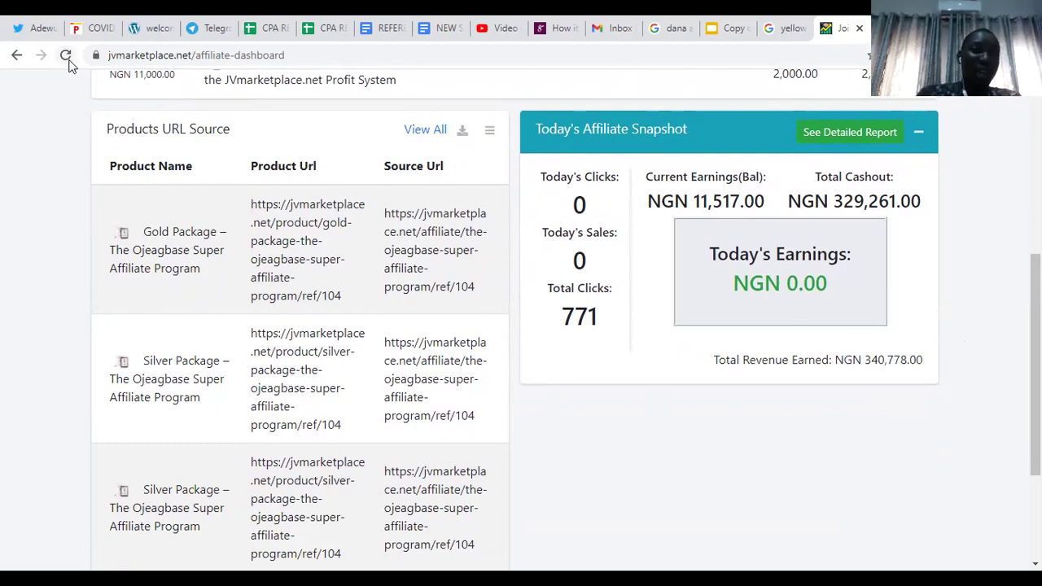
Step: Load the jvmarketplace.net home page and go through the account area to the Affiliate Dashboard
left_click(160, 59)
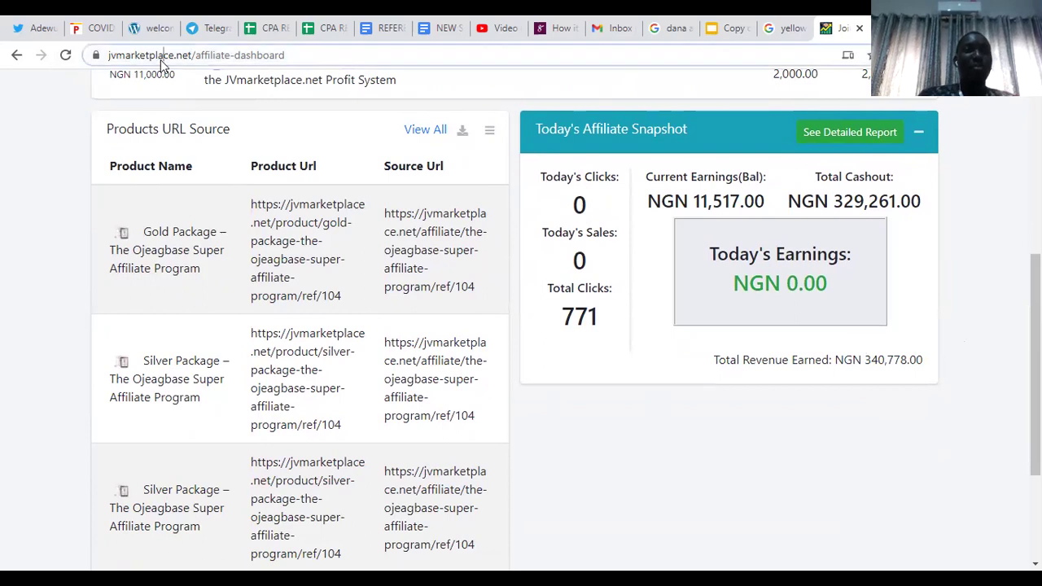
type("jv")
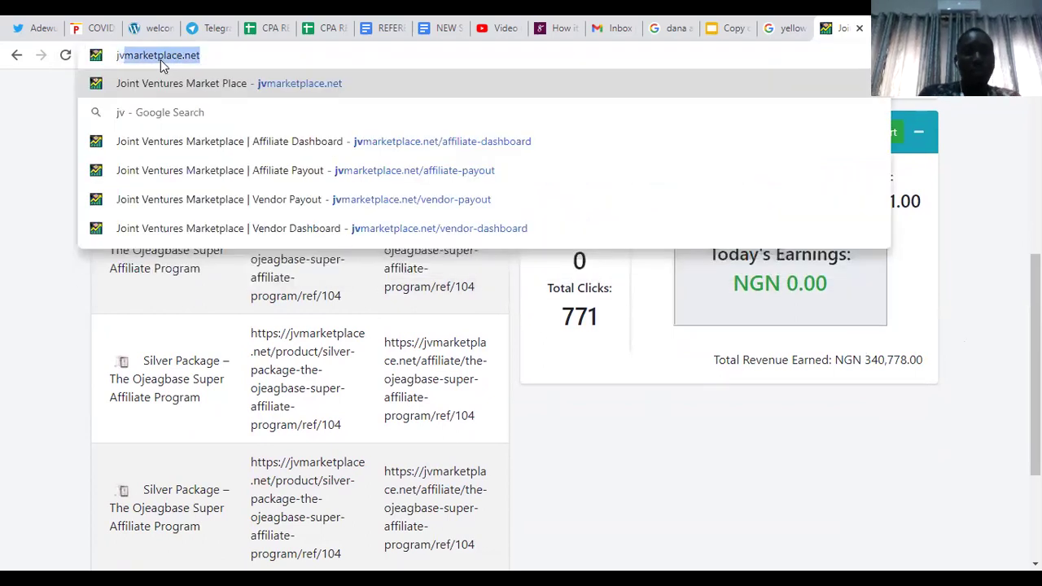
key("Return")
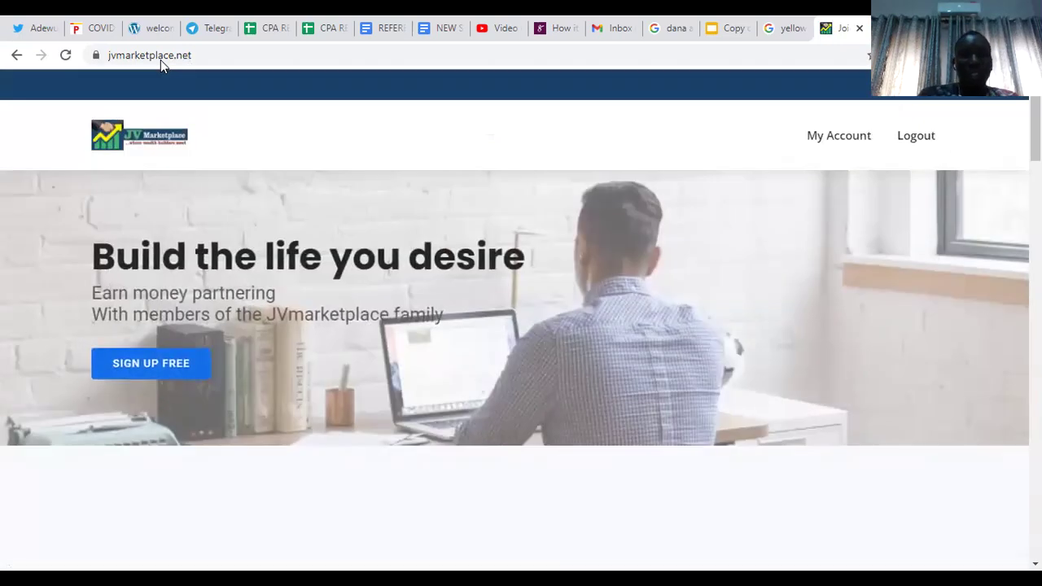
left_click(843, 142)
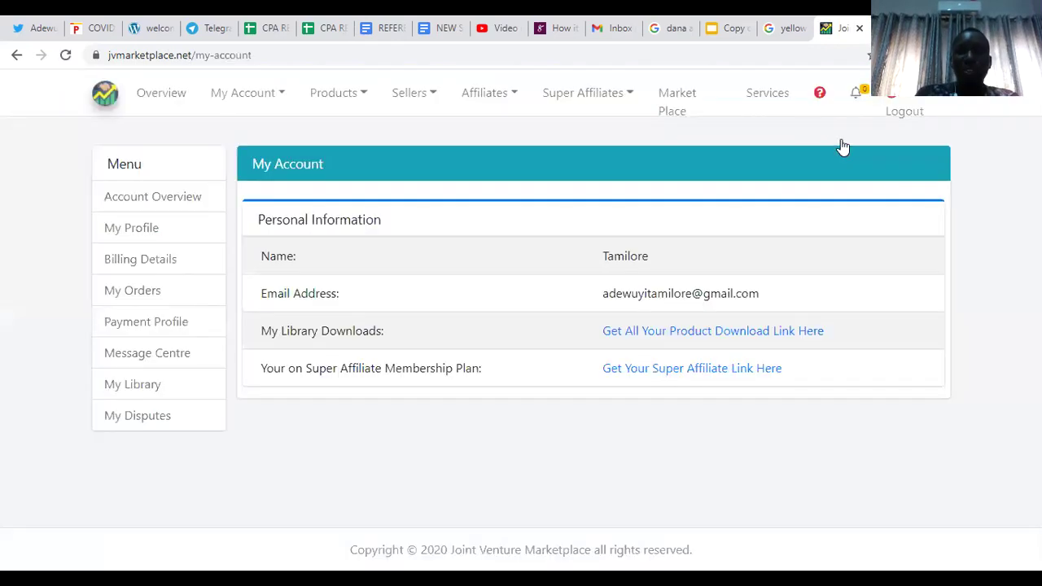
left_click(575, 101)
left_click(502, 98)
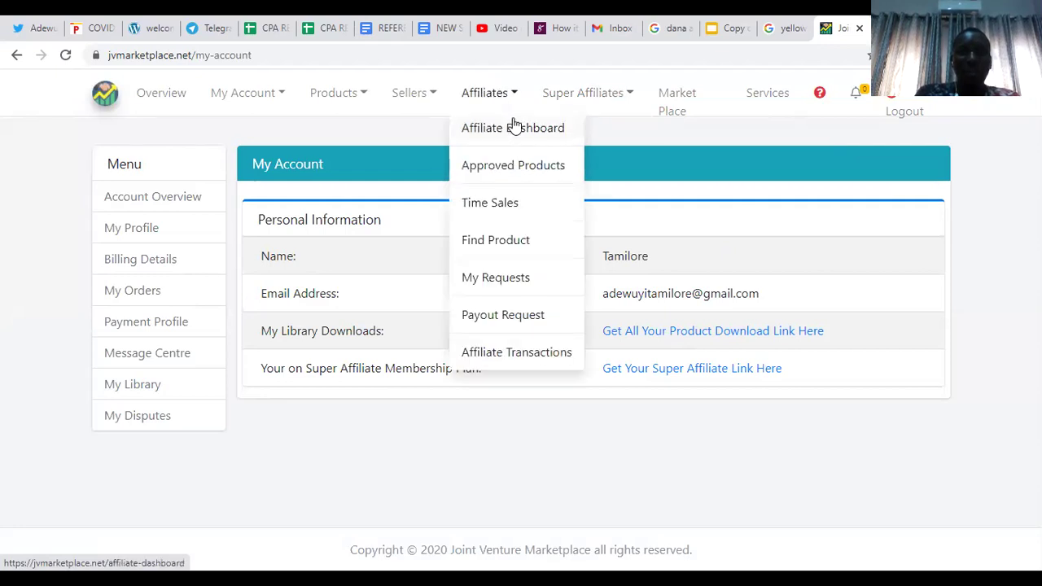
left_click(514, 129)
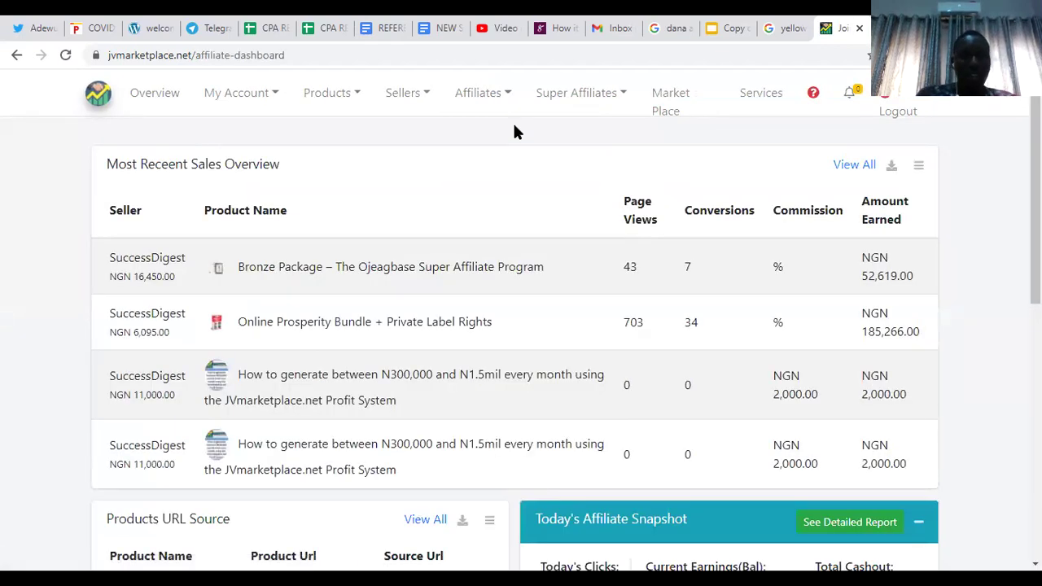
Step: Examine Today's Affiliate Snapshot on the reloaded dashboard, highlighting the total revenue earned
scroll(515, 130, "down", 3)
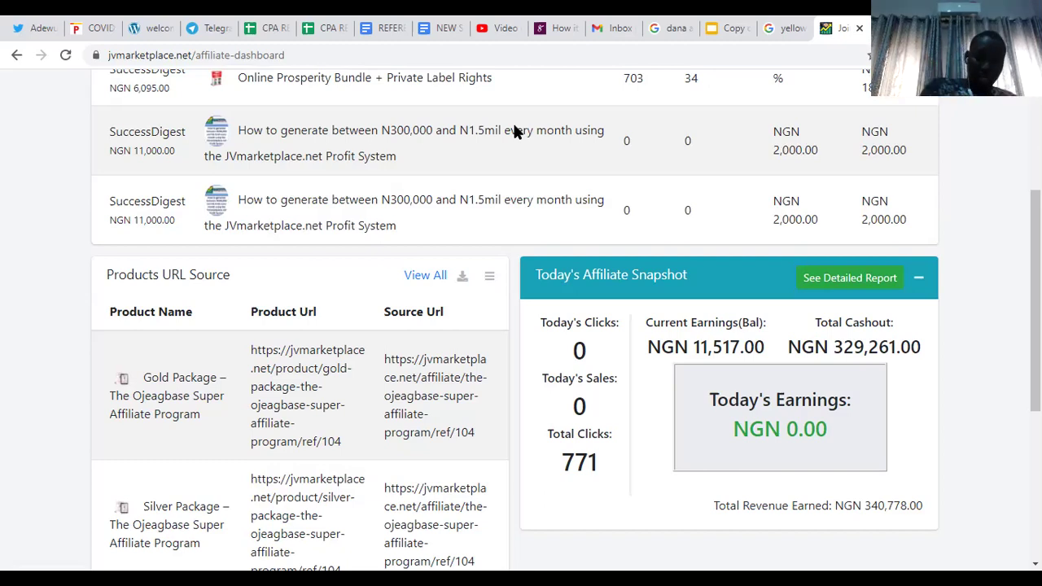
scroll(514, 128, "down", 1)
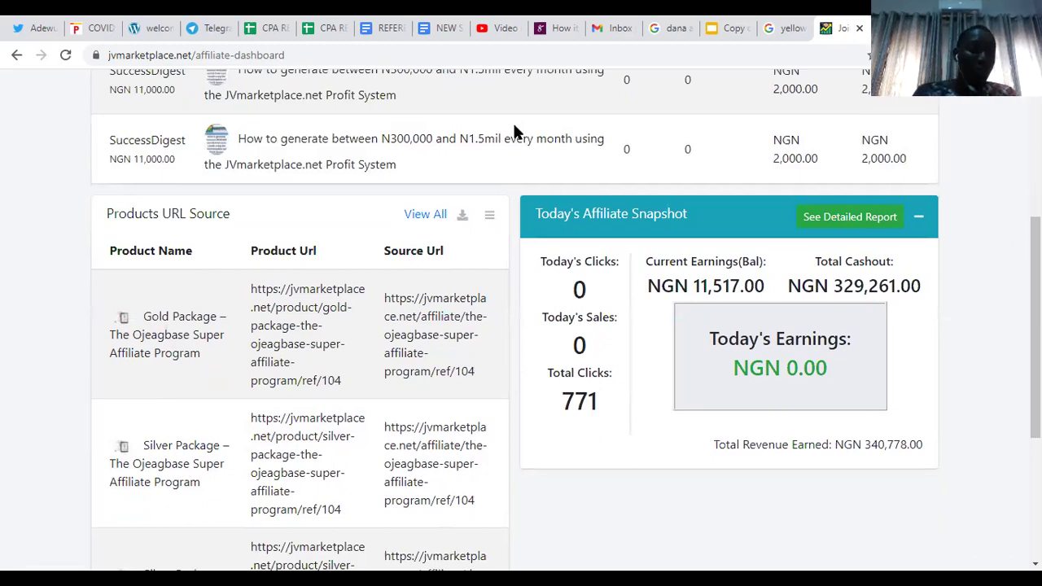
scroll(513, 129, "down", 1)
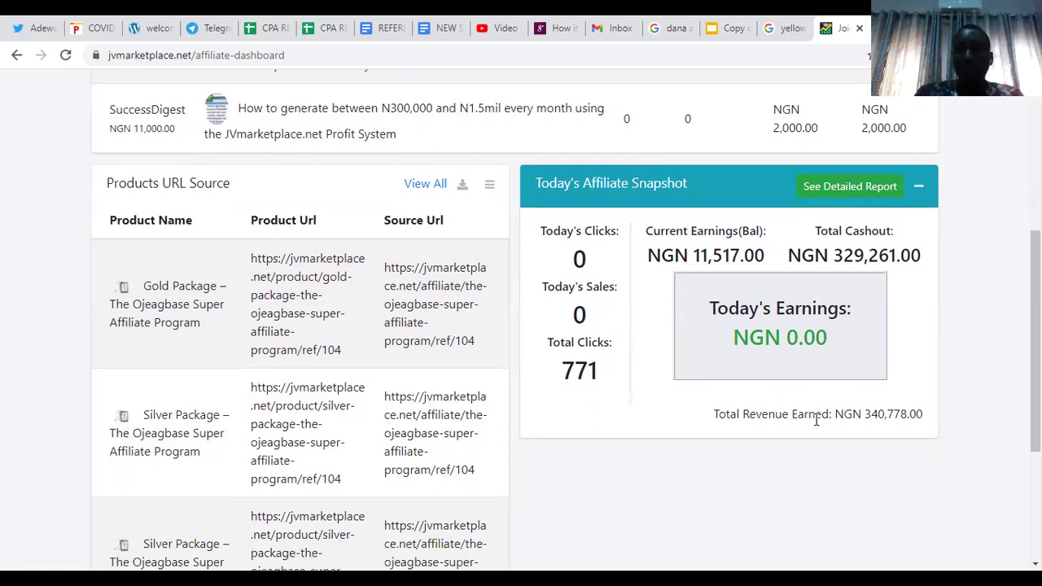
left_click_drag(831, 415, 923, 417)
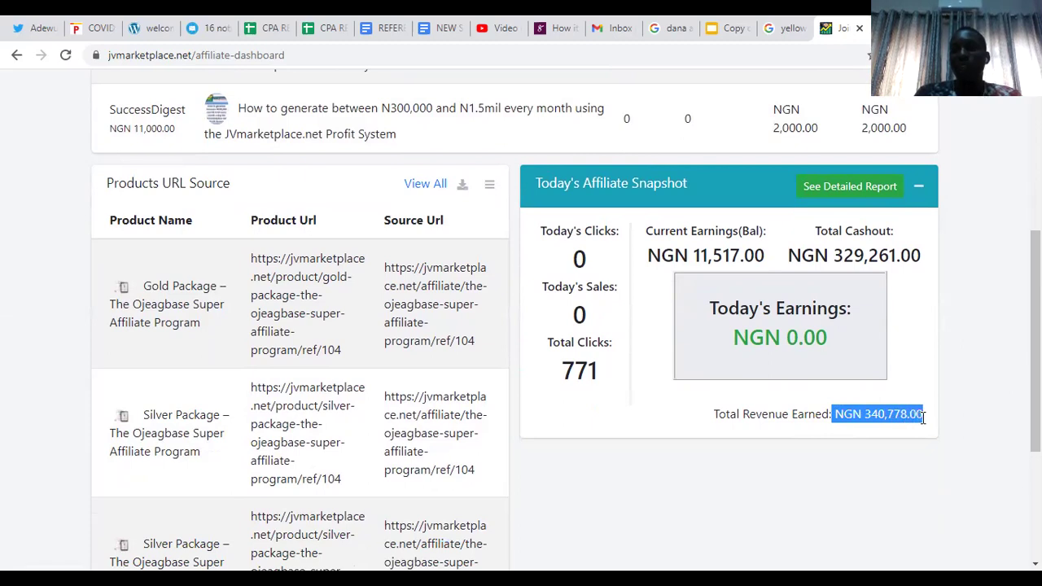
left_click(914, 379)
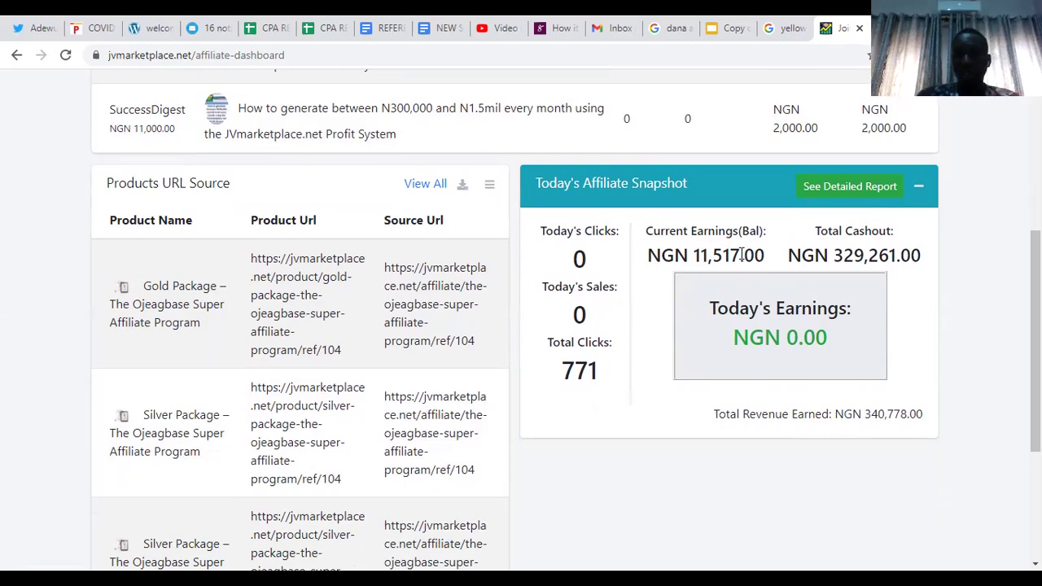
Step: Submit an affiliate payout request for NGN 9500
scroll(740, 255, "up", 5)
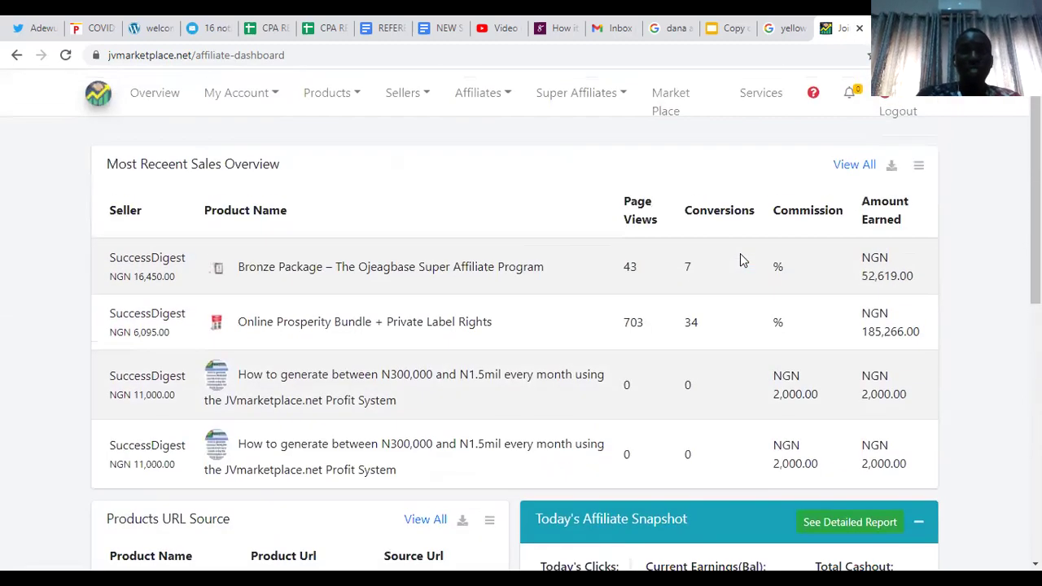
left_click(483, 104)
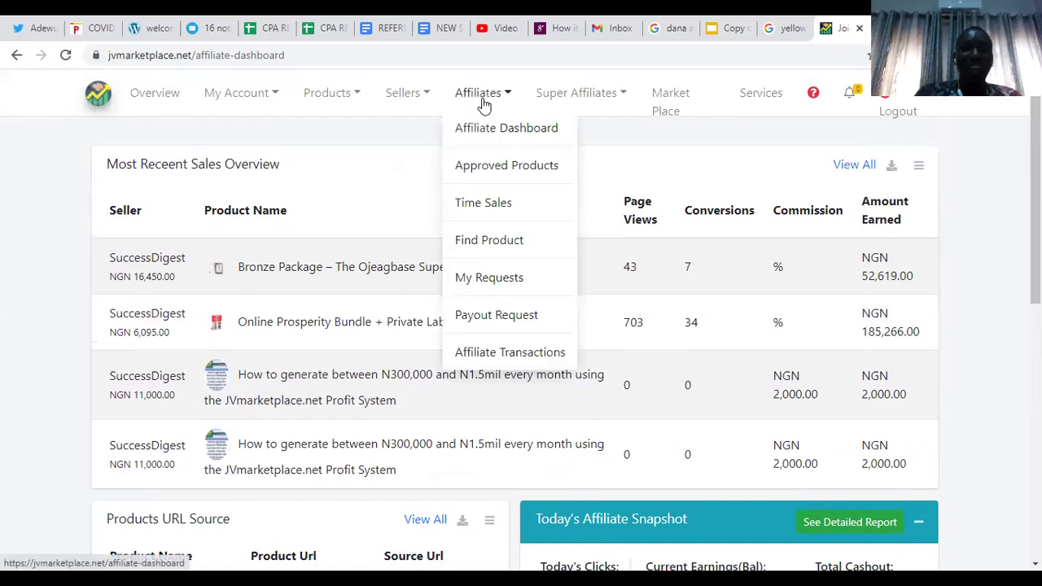
left_click(511, 317)
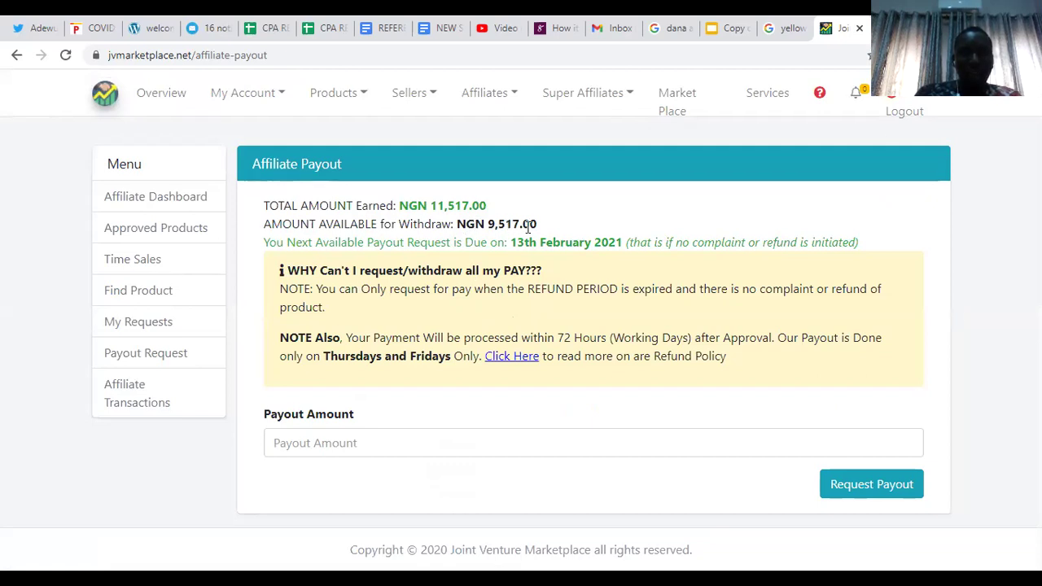
left_click(439, 444)
type("9500")
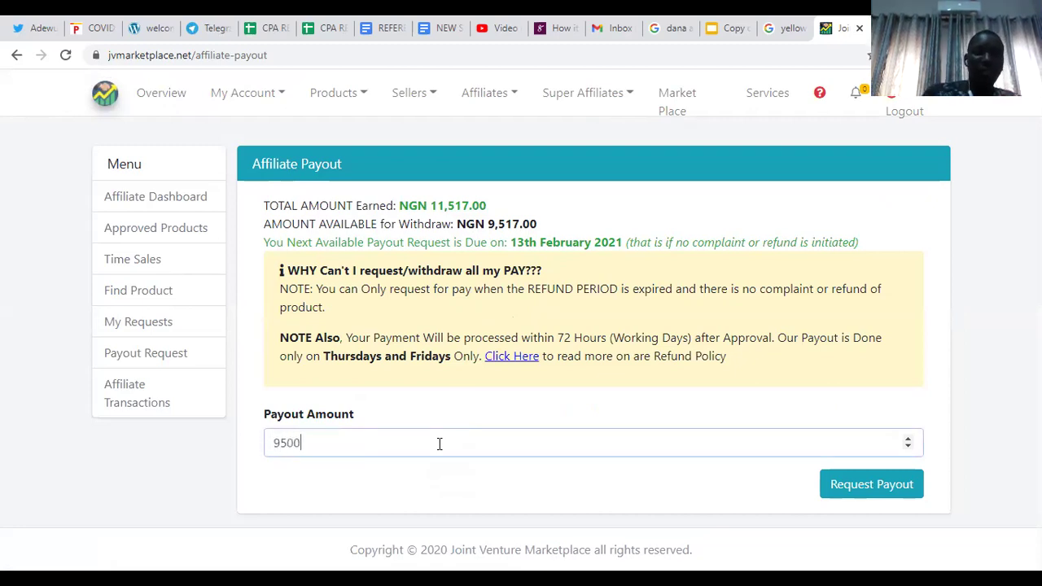
left_click(852, 492)
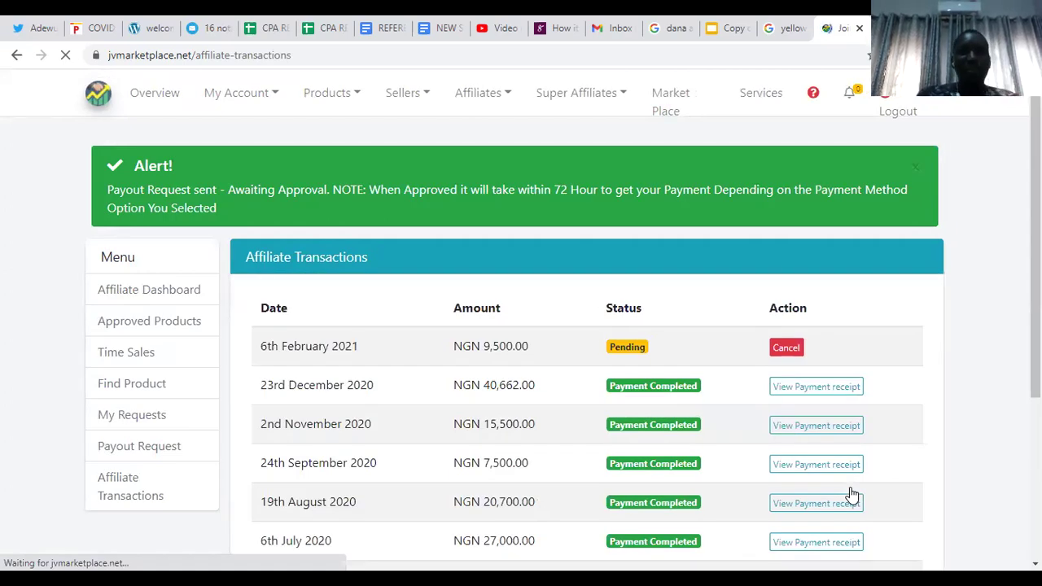
Step: Examine the affiliate transactions history, highlighting the payout amounts of 19th February, 26th February and 16th March 2020
scroll(852, 495, "down", 1)
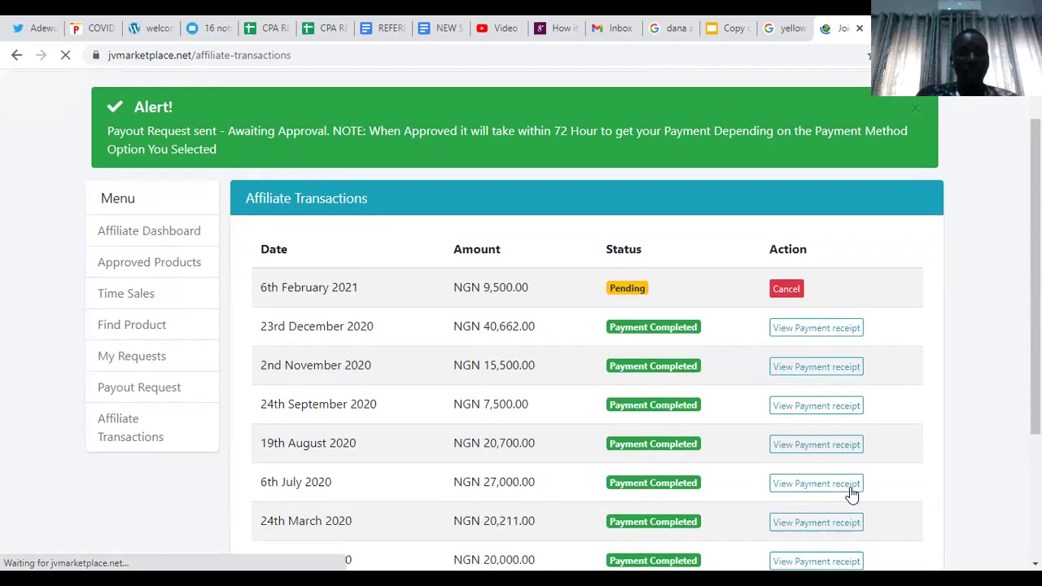
scroll(852, 494, "down", 2)
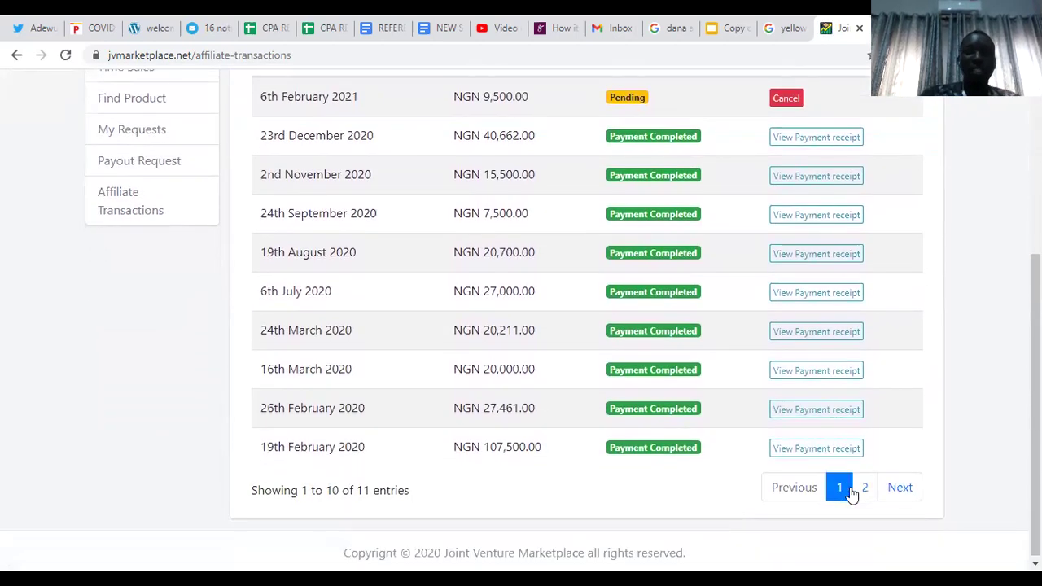
scroll(852, 494, "up", 2)
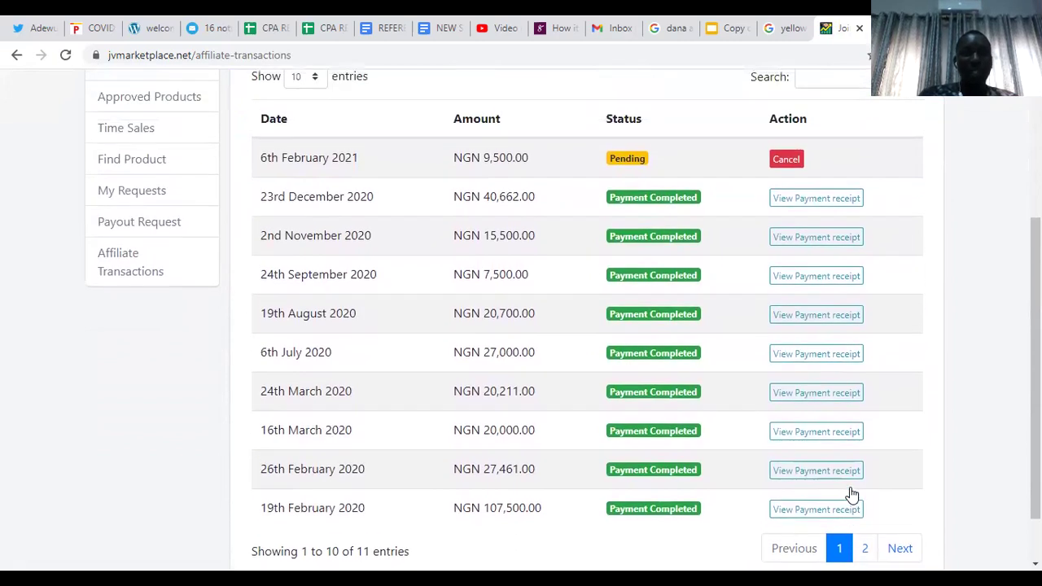
scroll(852, 494, "down", 2)
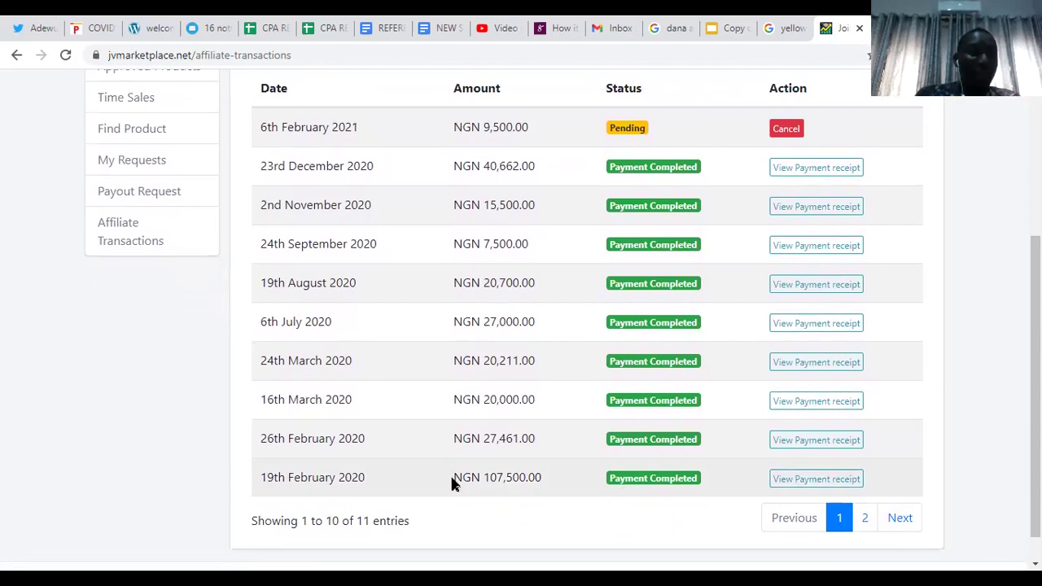
left_click_drag(453, 481, 544, 484)
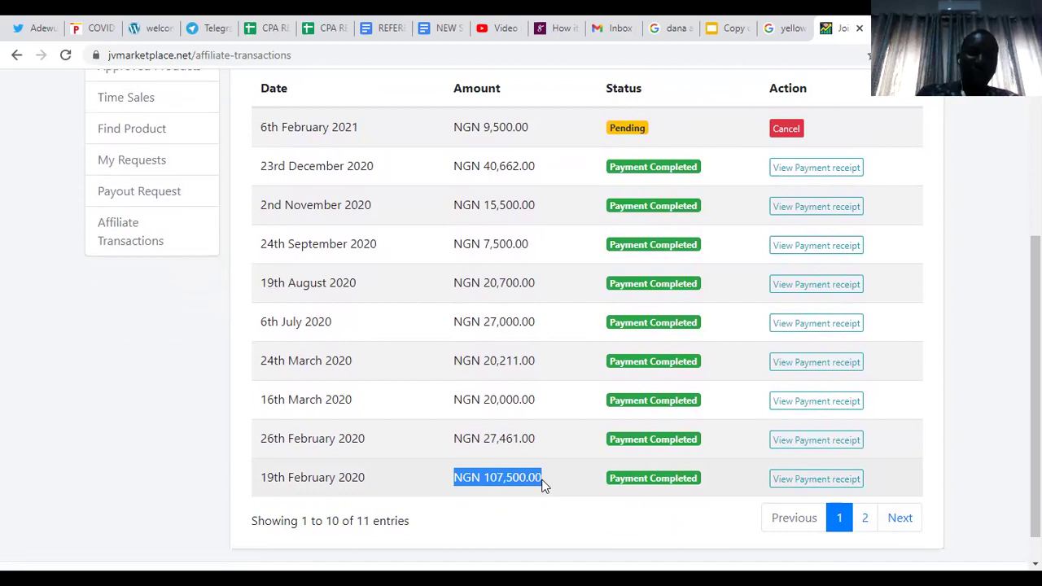
left_click(562, 493)
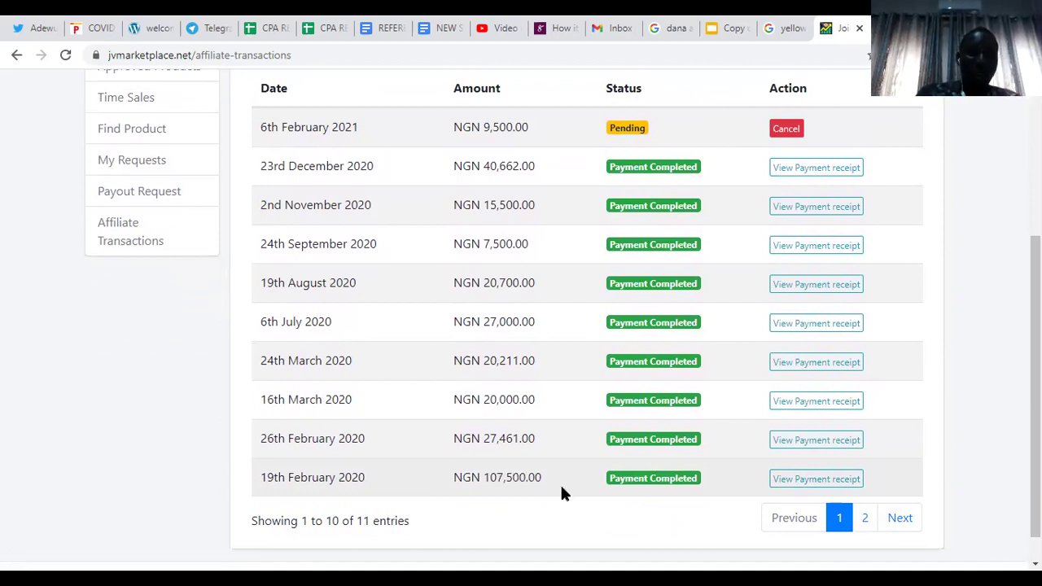
left_click_drag(453, 444, 543, 438)
left_click(543, 438)
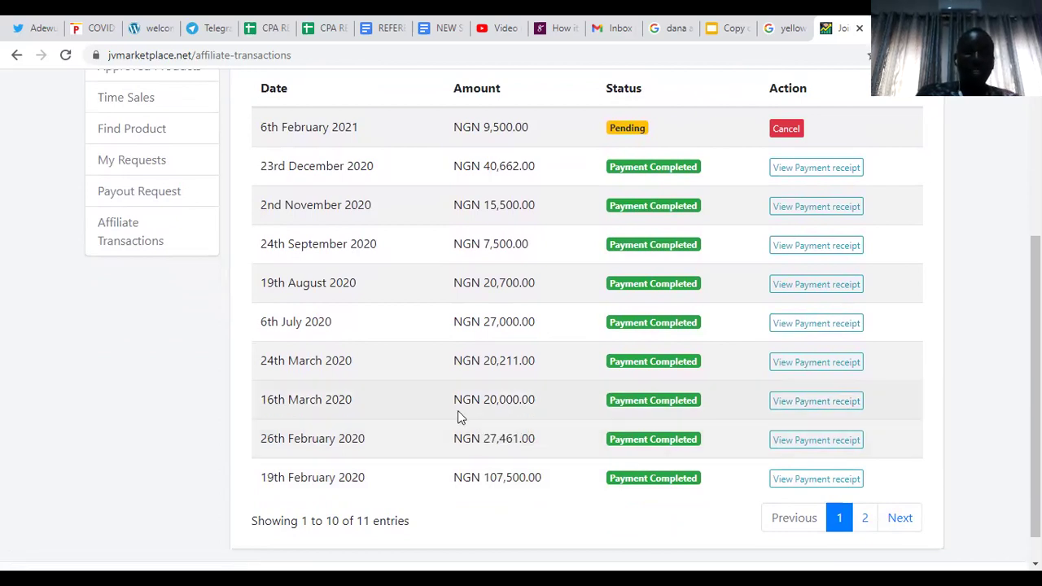
left_click_drag(442, 412, 541, 415)
left_click(557, 449)
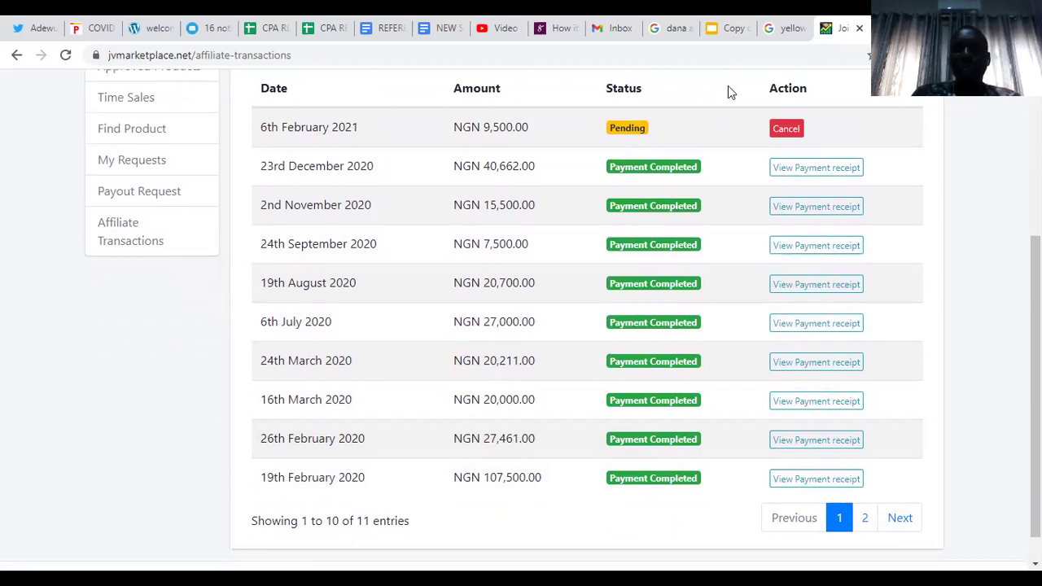
Step: Return to the Copy of Affiliate marketing presentation in Google Slides and resume the slideshow at the Affiliate Marketing Models slide
left_click(728, 39)
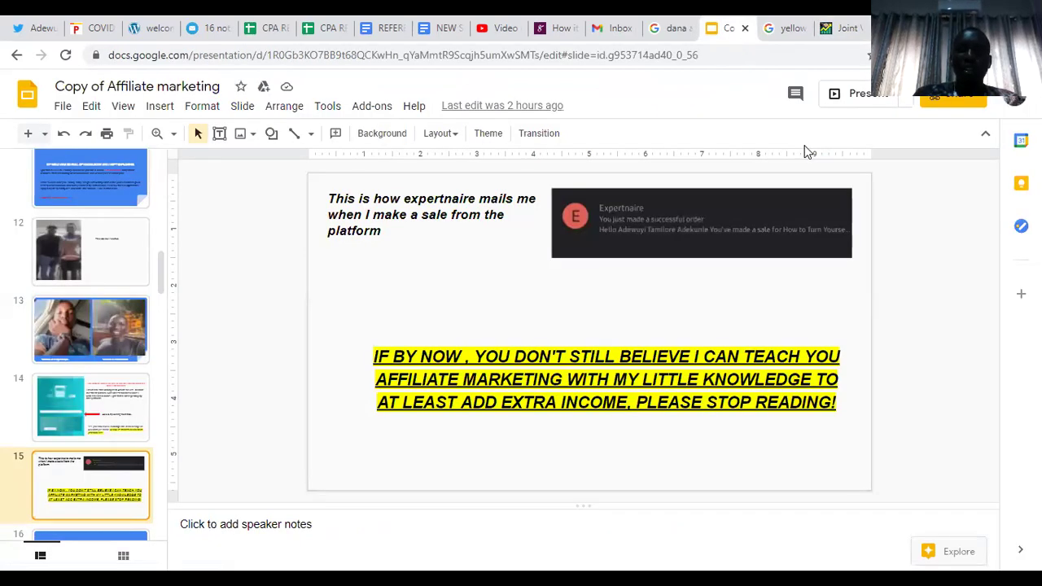
left_click(834, 93)
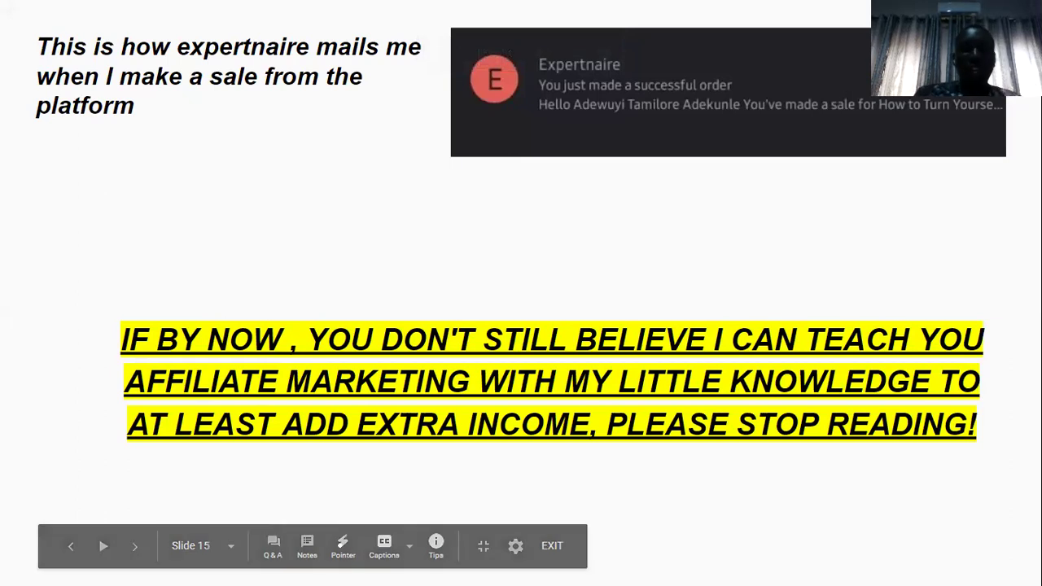
key("Right")
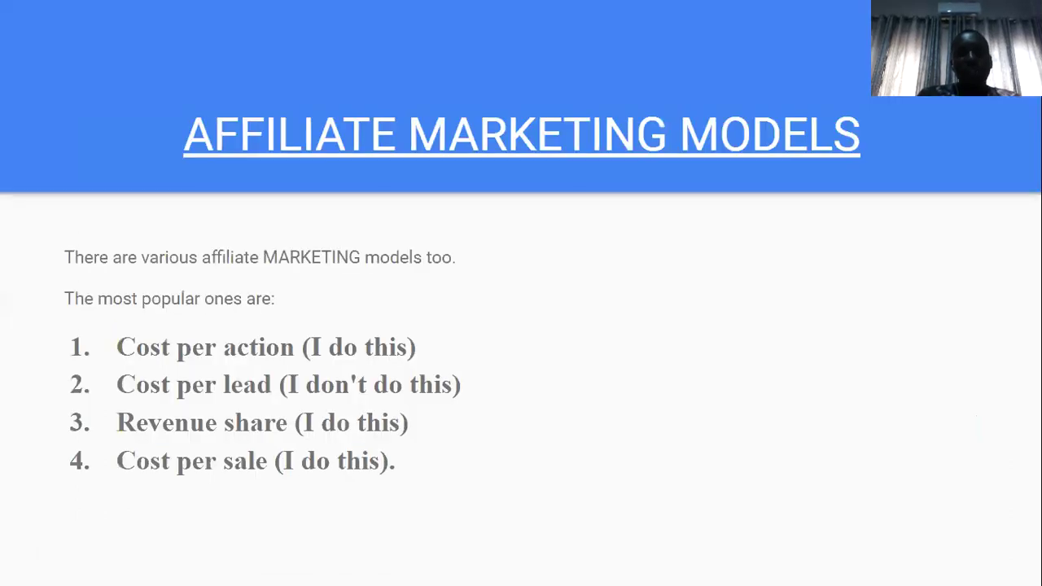